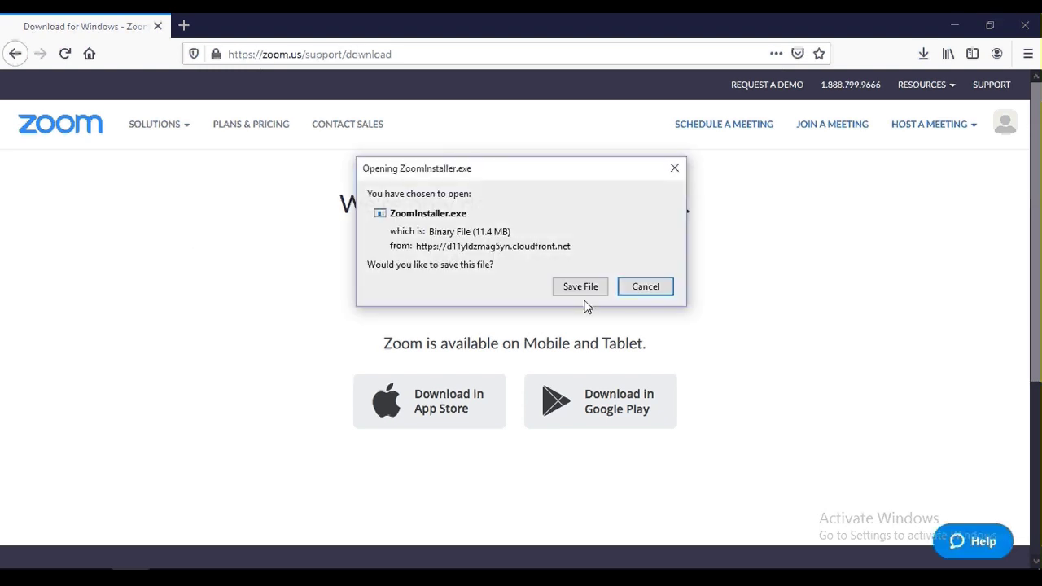
Start the Zoom Client for Windows download and save ZoomInstaller.exe.
left_click(577, 288)
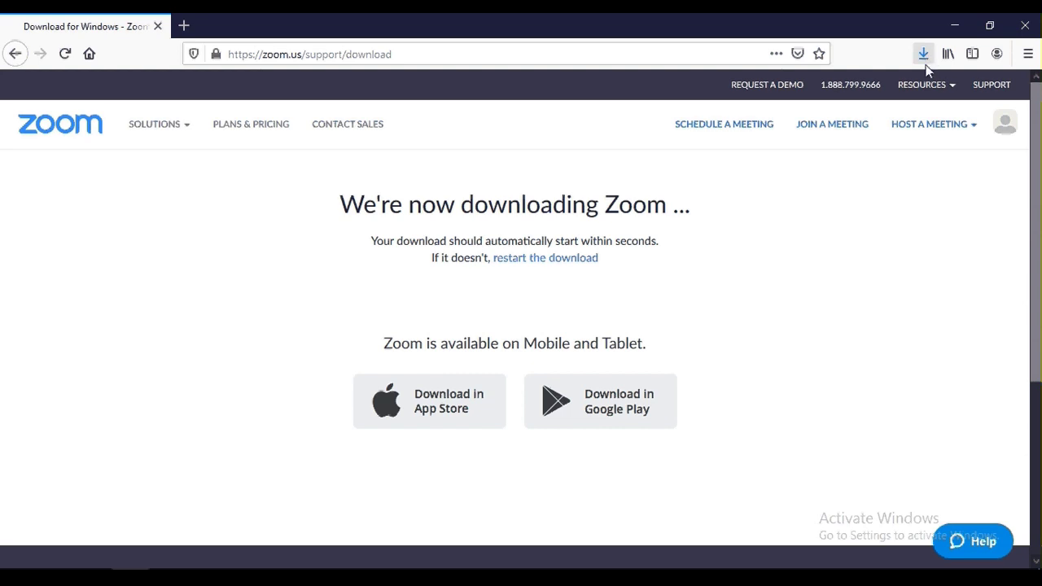
Open the downloaded ZoomInstaller(1).exe from Firefox's downloads list.
left_click(926, 54)
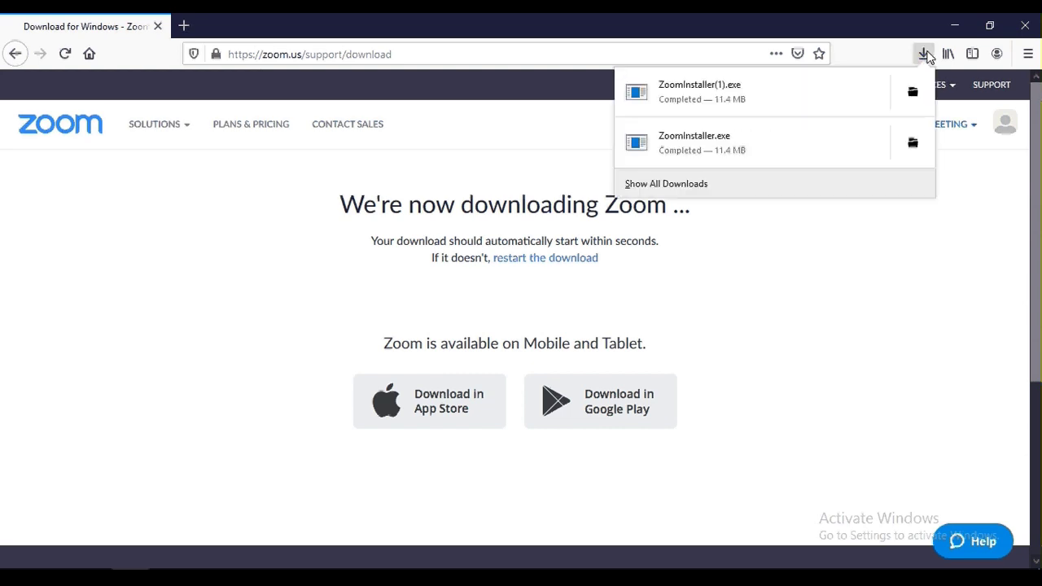
left_click(755, 108)
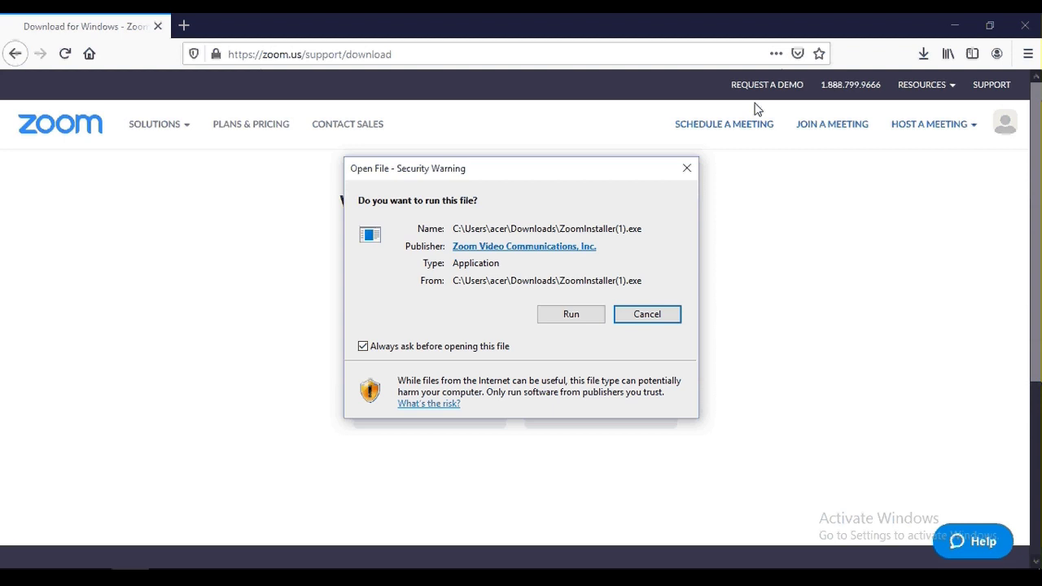
Allow the installer to run and install Zoom Cloud Meetings 5.0.2, then open Join Meeting.
left_click(571, 314)
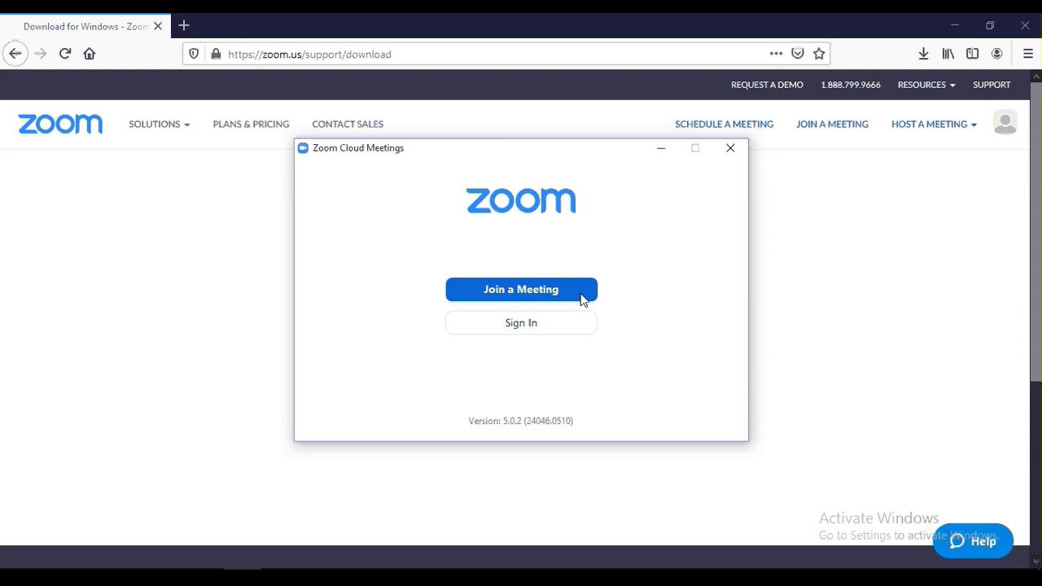
left_click(581, 299)
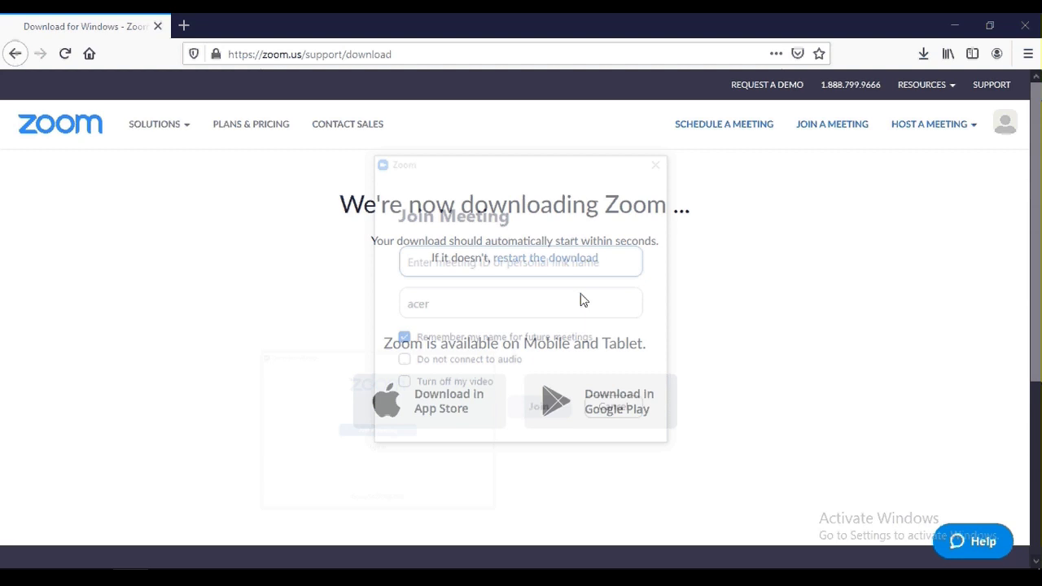
left_click(469, 268)
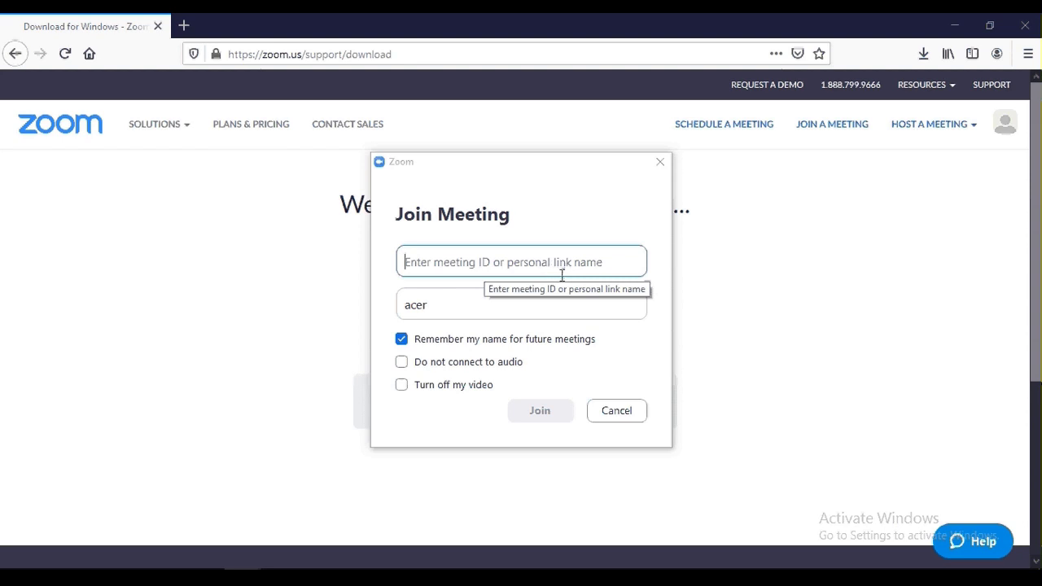
left_click(459, 315)
key("BackSpace")
key("BackSpace")
key("BackSpace")
key("BackSpace")
left_click(489, 265)
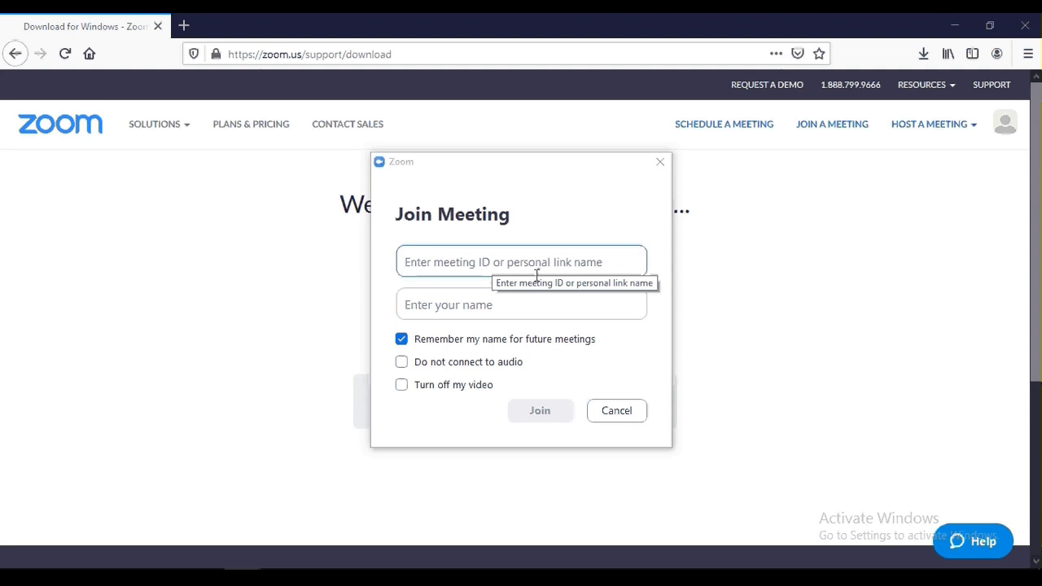
left_click(436, 306)
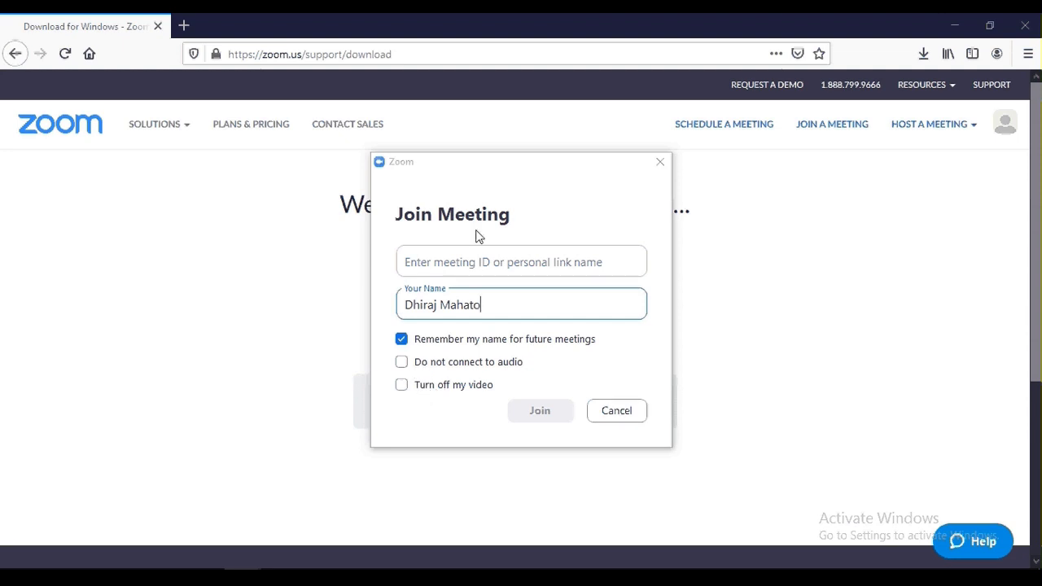
left_click(473, 260)
left_click(538, 417)
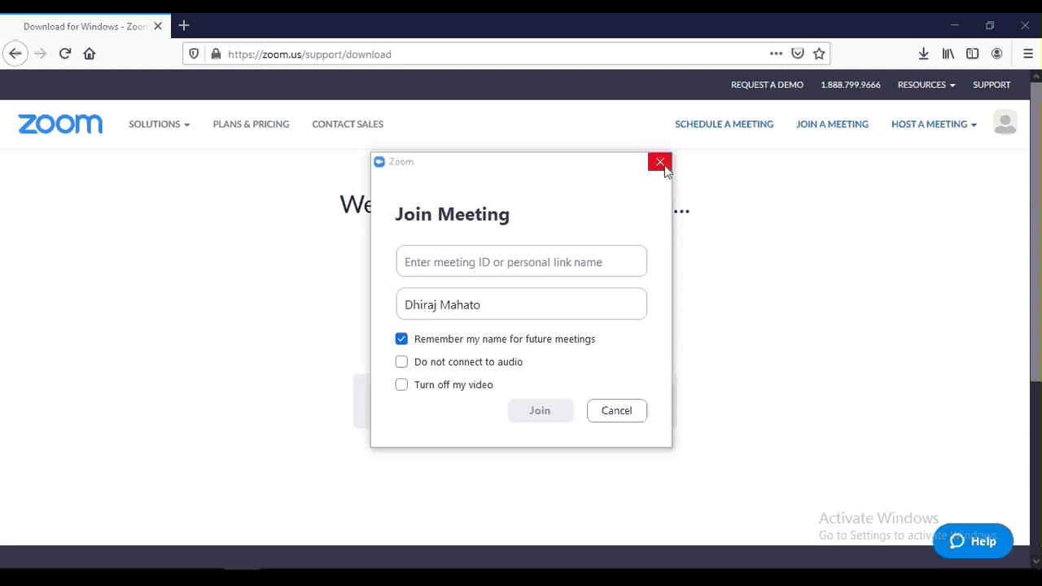
left_click(661, 165)
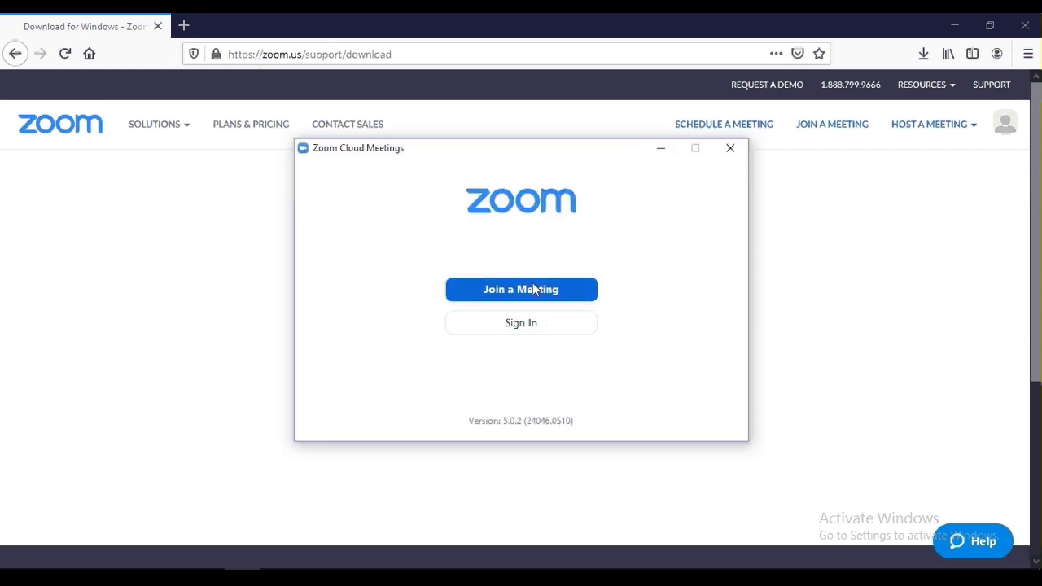
left_click(521, 321)
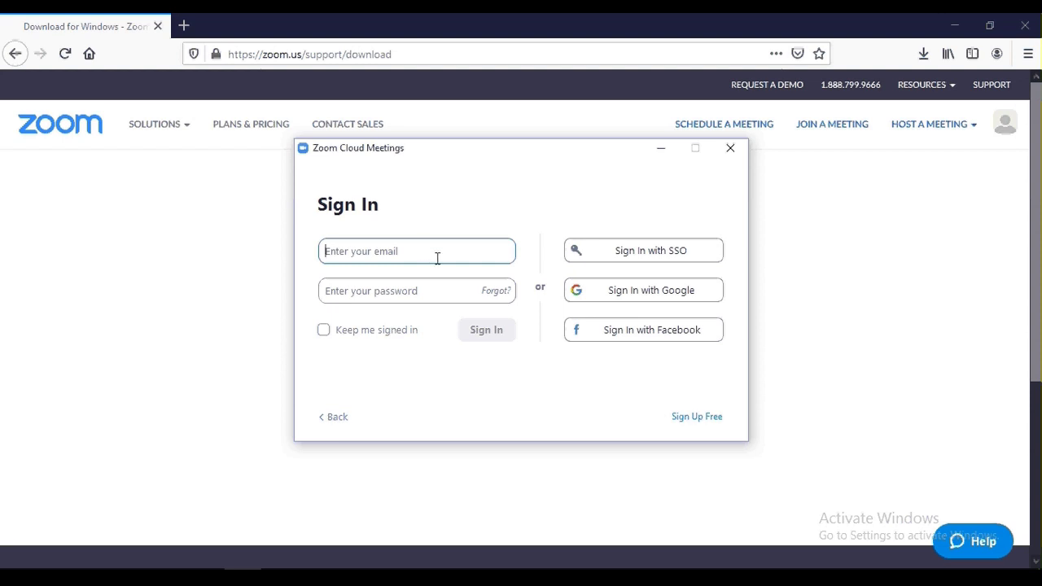
Go to the password field of the sign-in form, then choose to sign up free.
left_click(405, 295)
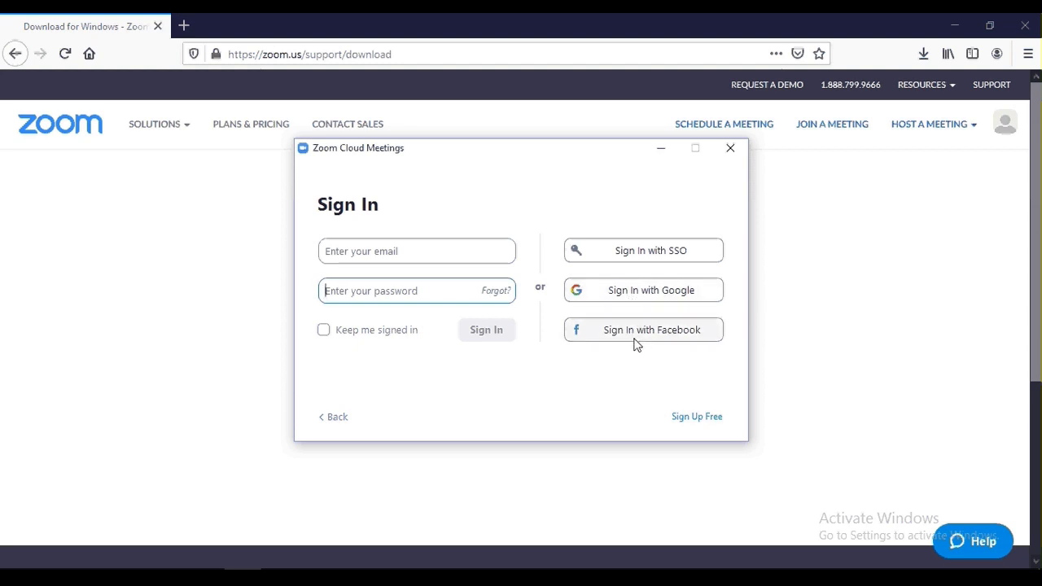
left_click(689, 419)
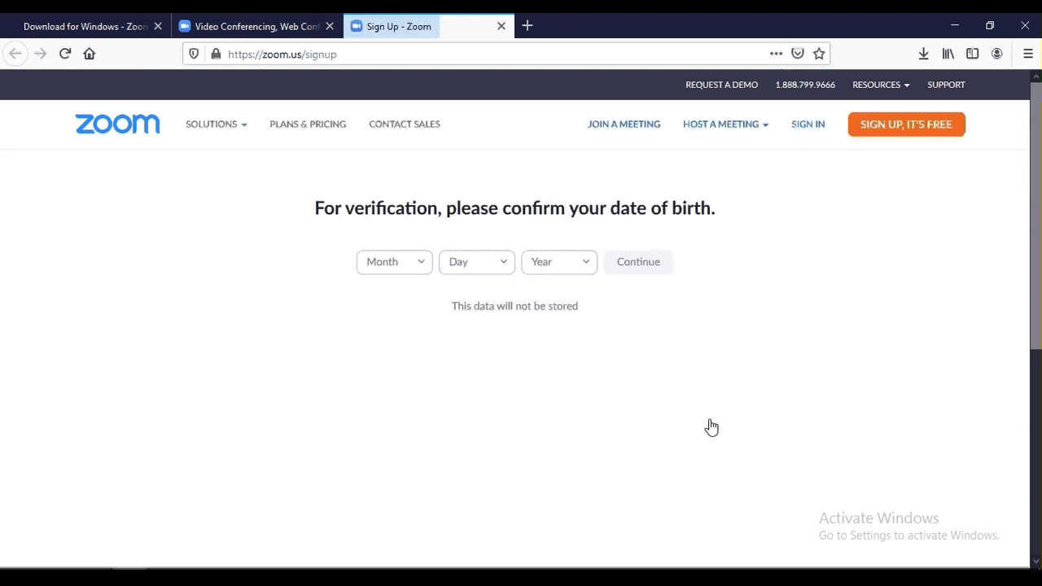
left_click(586, 265)
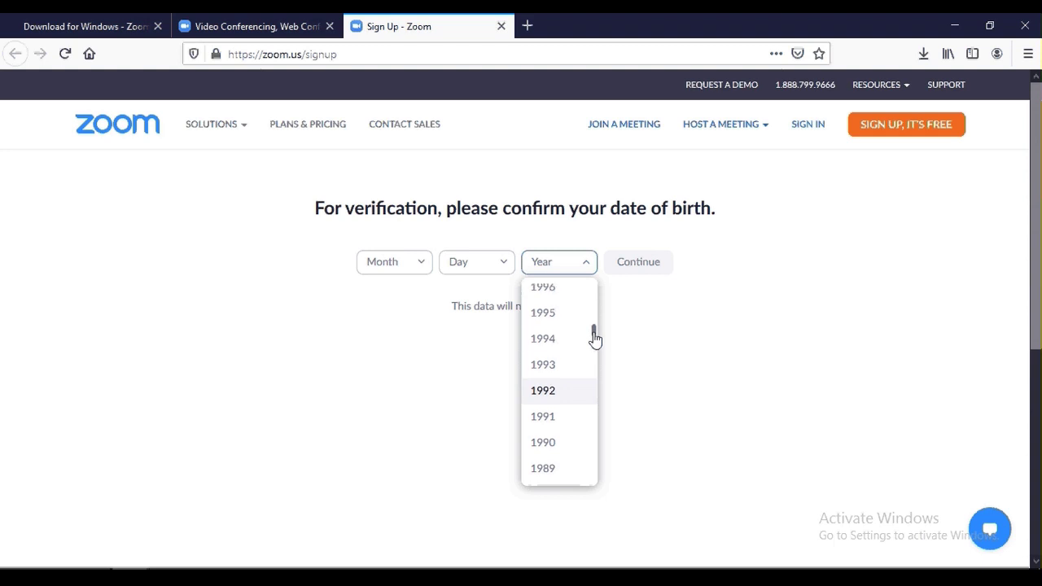
left_click(542, 313)
left_click(424, 265)
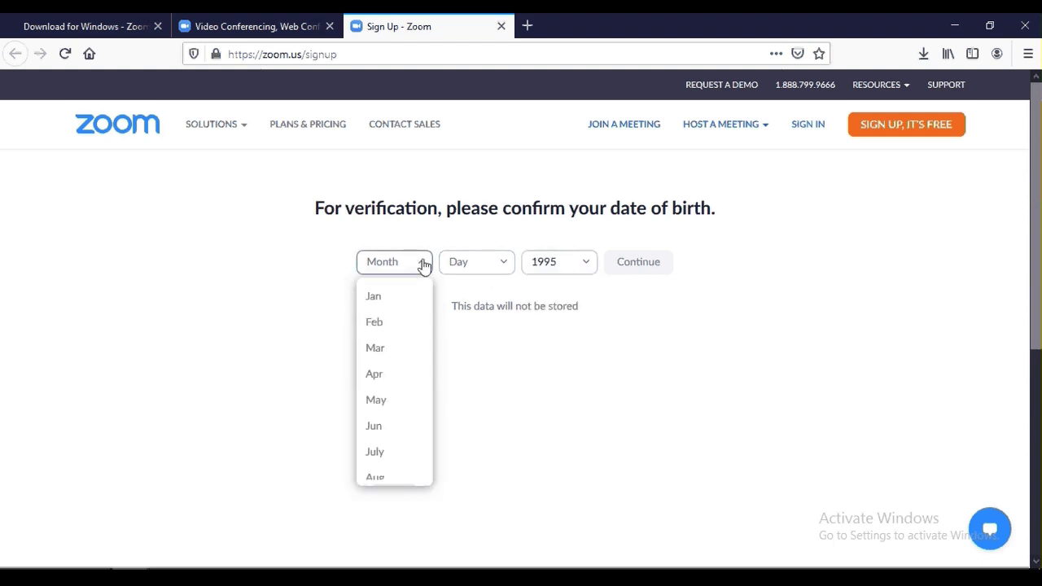
left_click(378, 481)
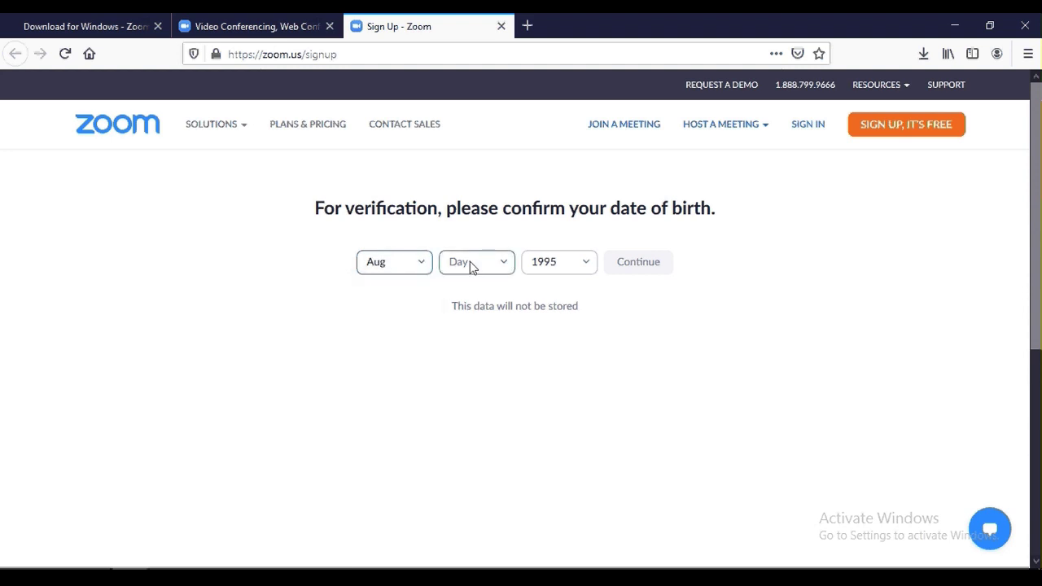
left_click(470, 263)
scroll(509, 349, "down", 1)
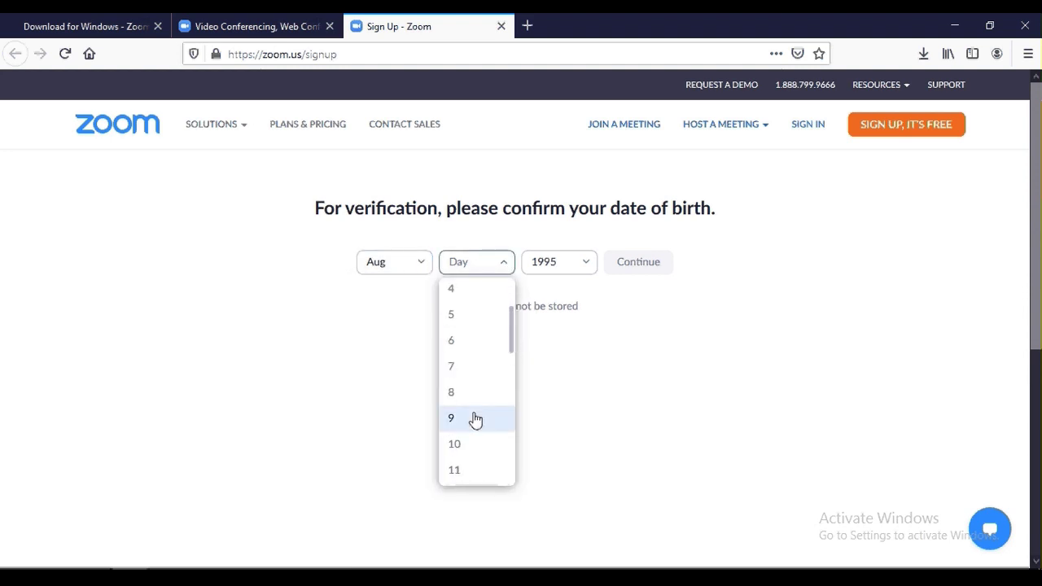
left_click(475, 419)
left_click(629, 273)
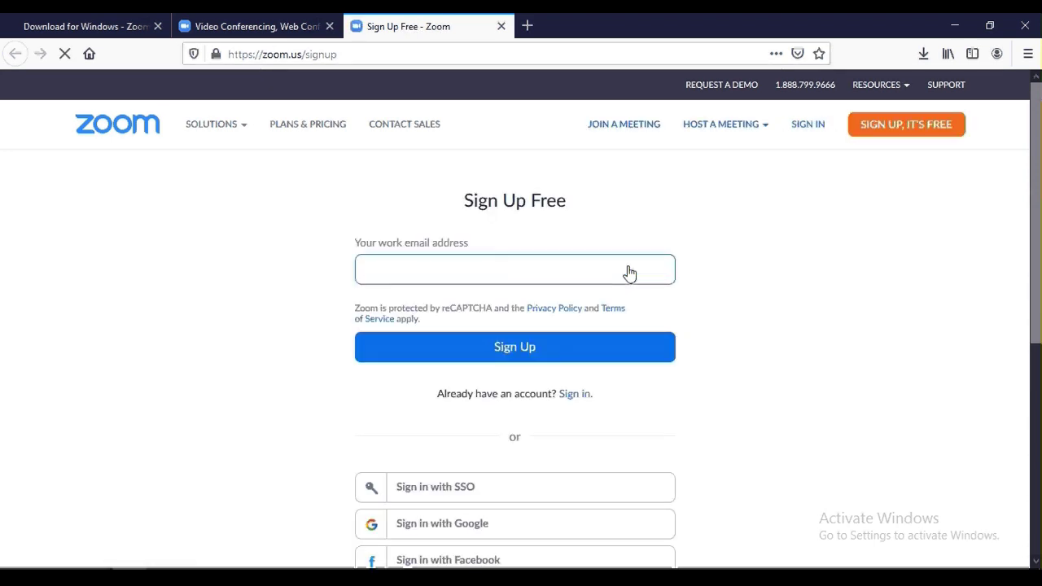
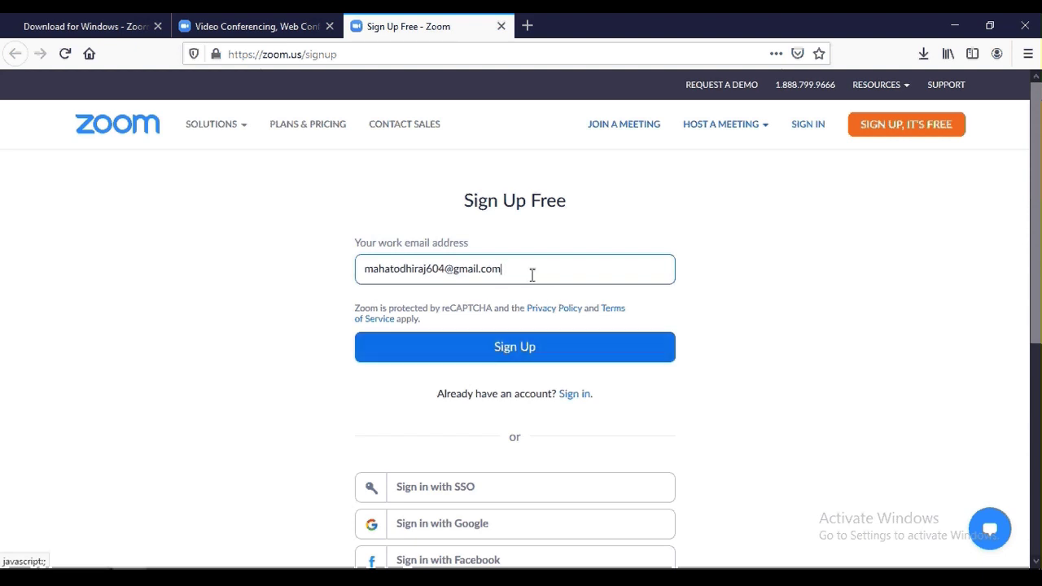
Submit the Zoom sign-up with the user's email address, then open a new browser tab.
left_click(478, 350)
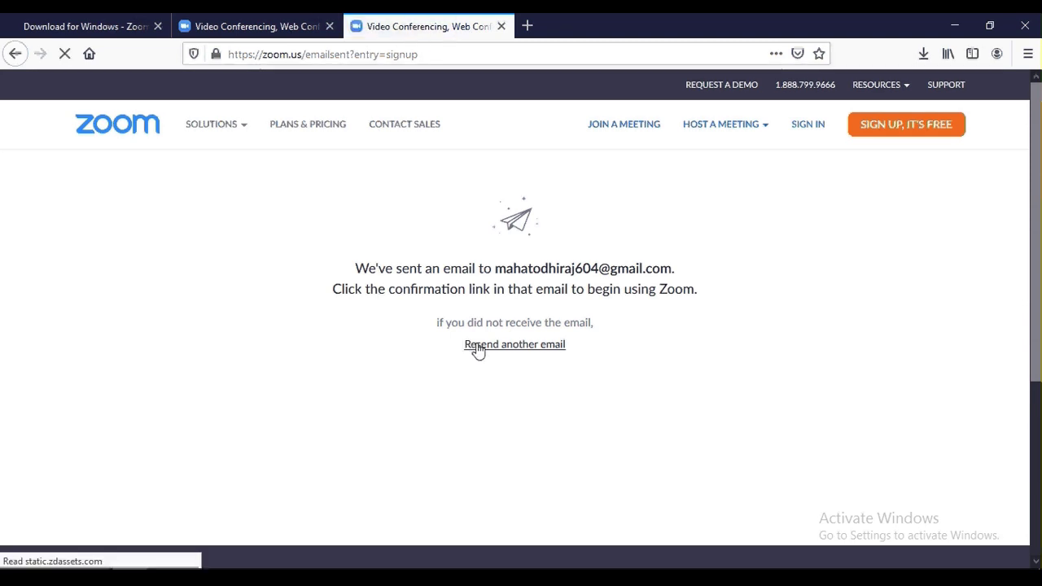
left_click(527, 27)
left_click(492, 55)
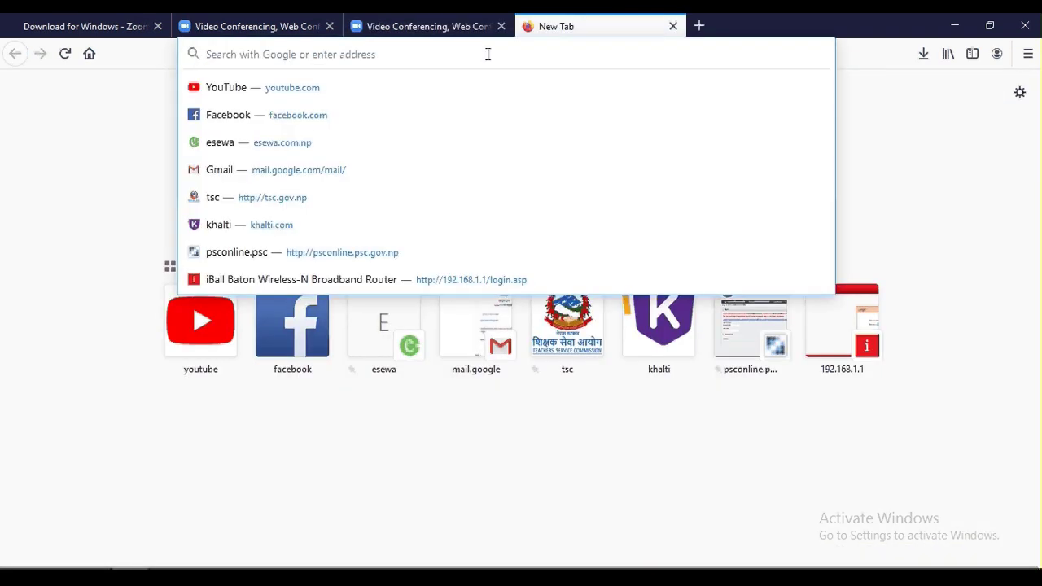
Go to Gmail via 'gma' and open Zoom's 'Please activate your Zoom account' email.
type("gma")
key("Return")
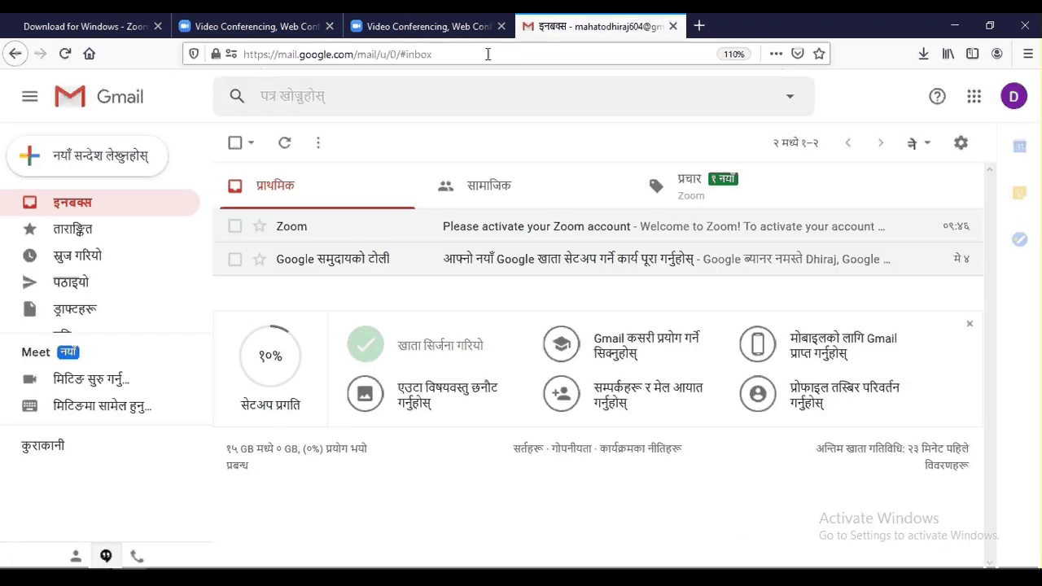
left_click(722, 185)
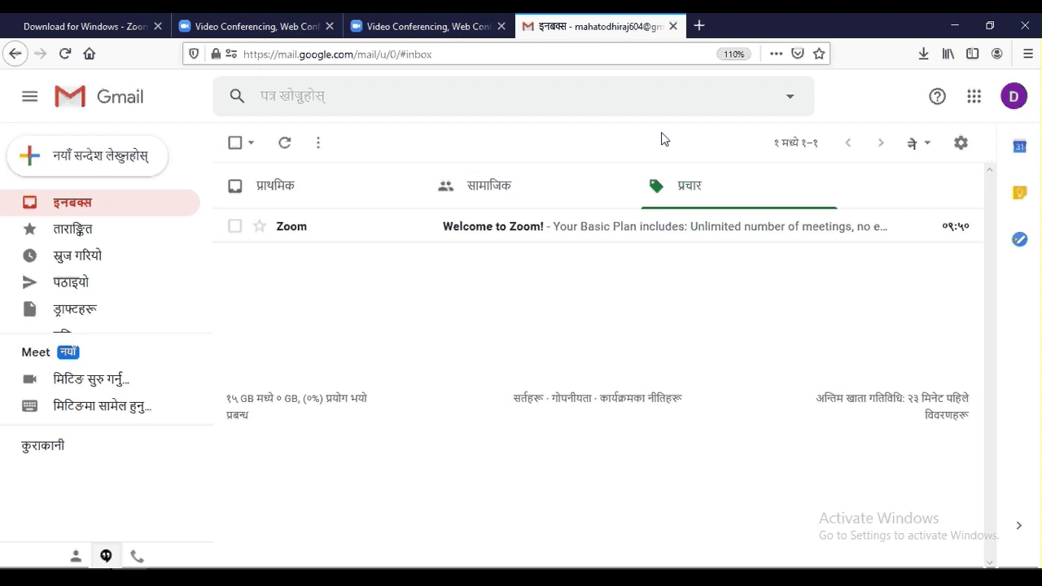
left_click(300, 199)
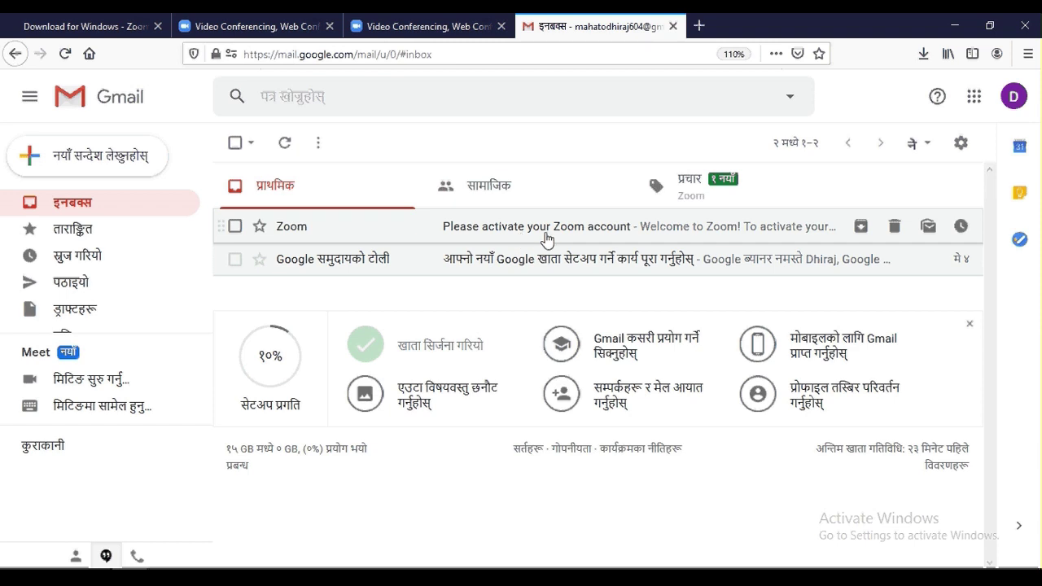
left_click(546, 236)
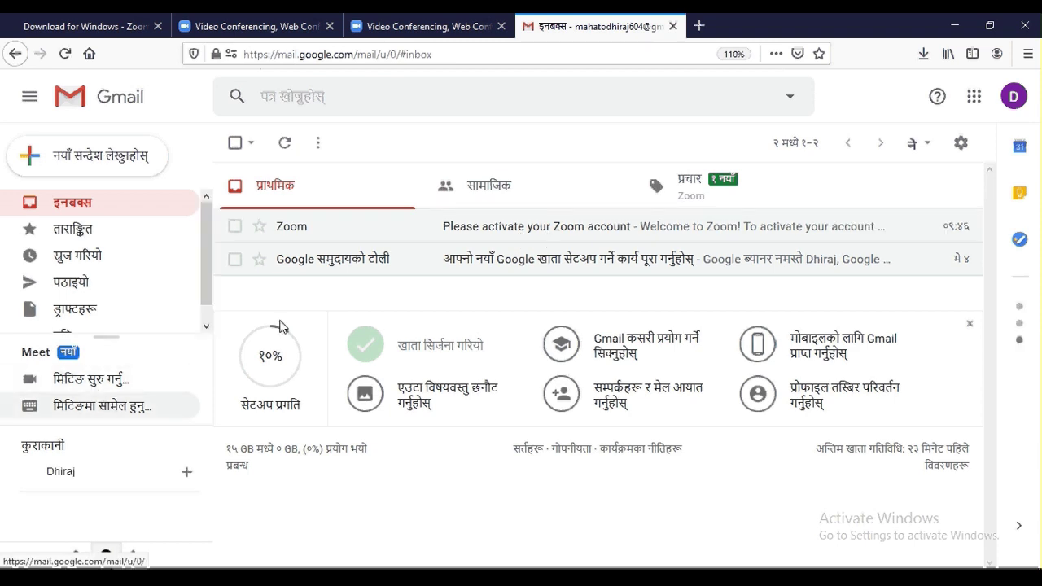
left_click(494, 233)
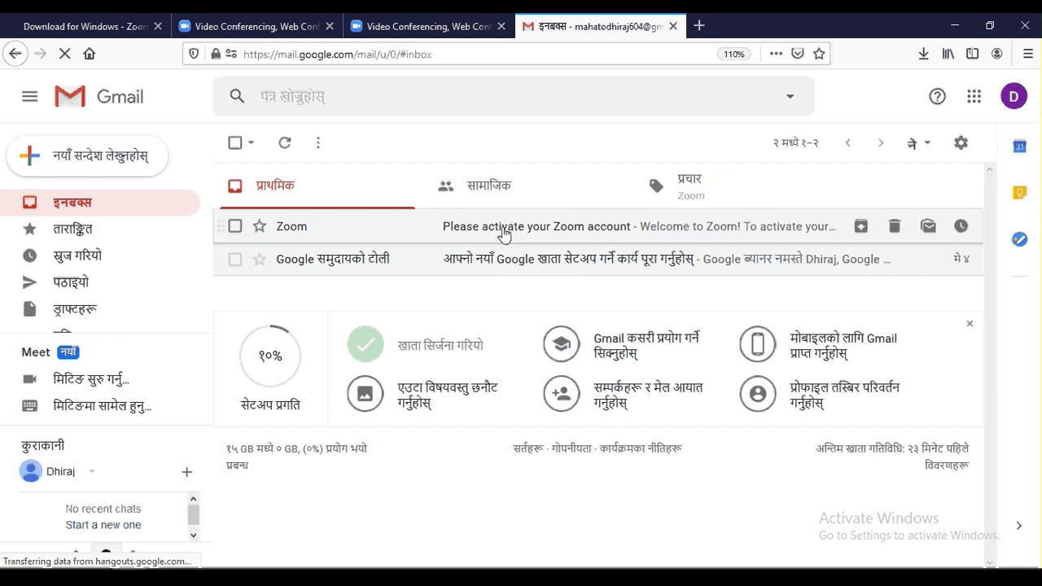
left_click(504, 234)
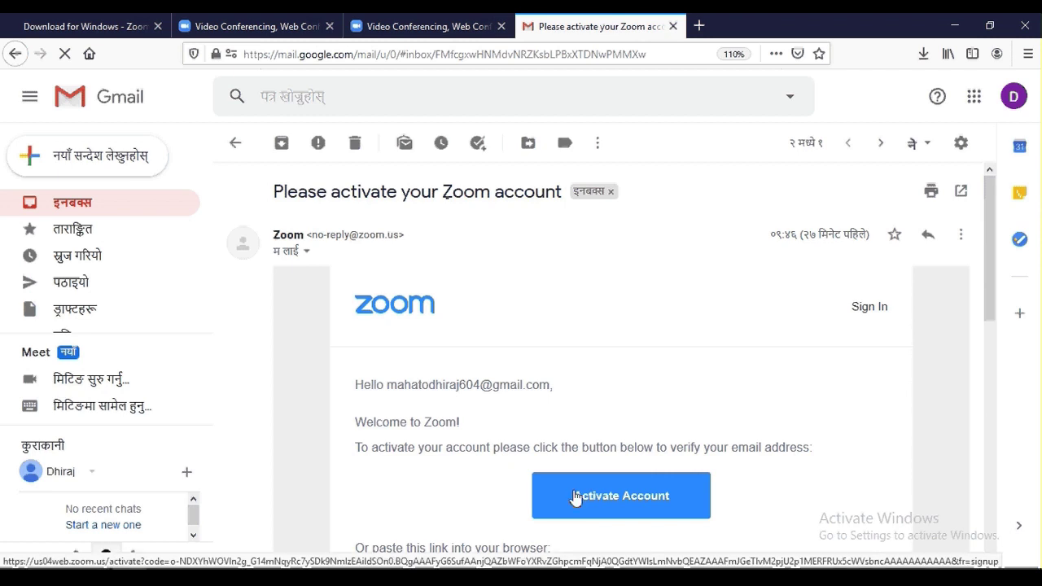
Activate the account from the email, continue through setup, and skip inviting colleagues.
left_click(640, 506)
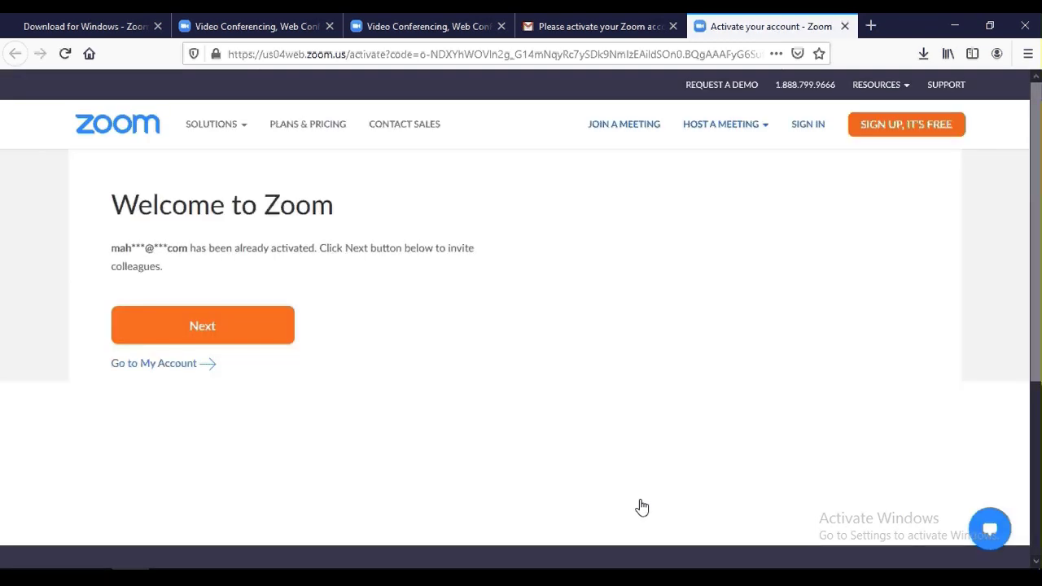
left_click(210, 341)
left_click(265, 338)
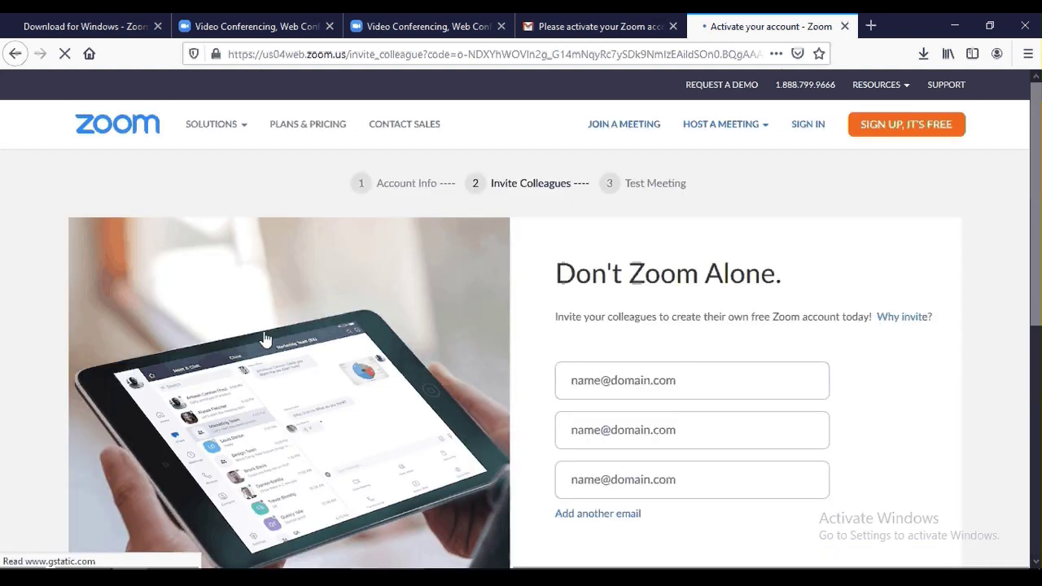
scroll(651, 291, "down", 2)
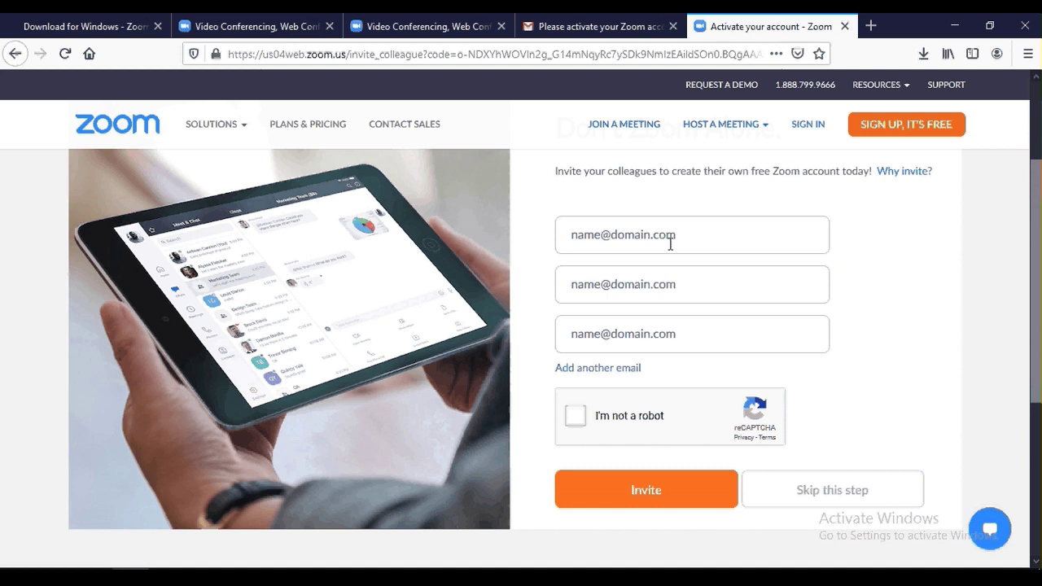
left_click(800, 497)
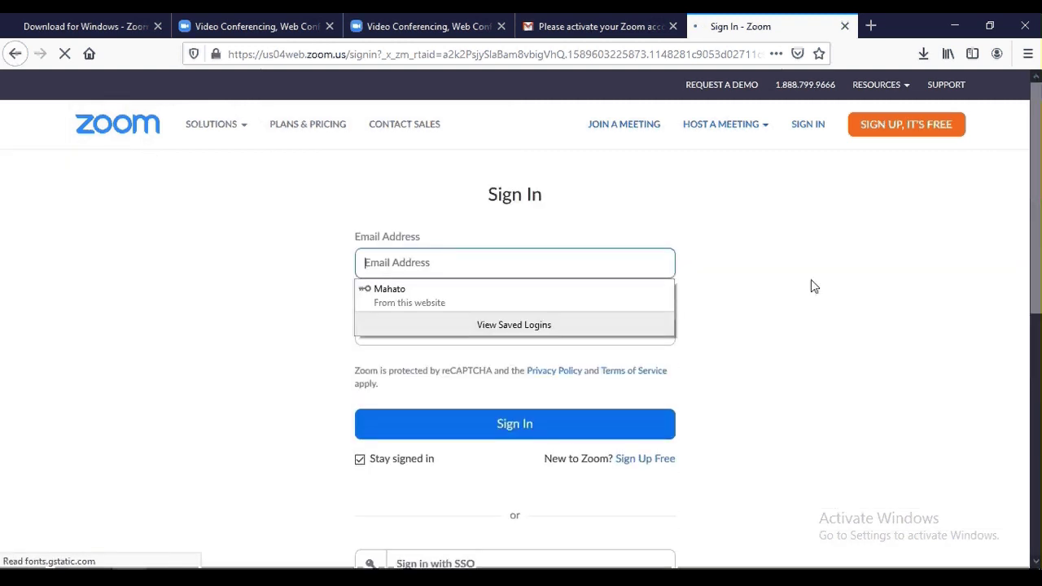
Sign in to the Zoom web portal with the account email and password.
left_click(449, 264)
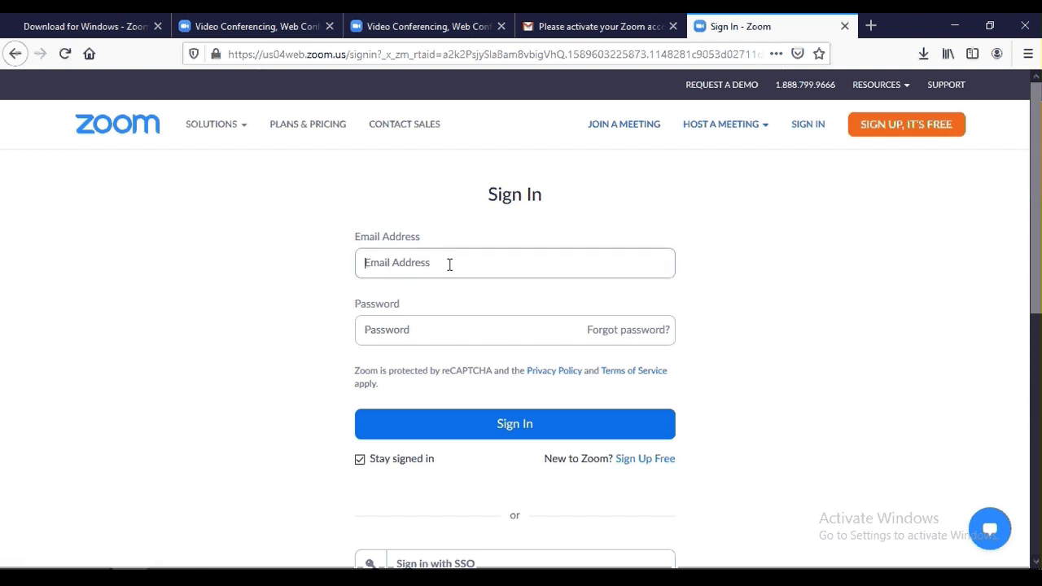
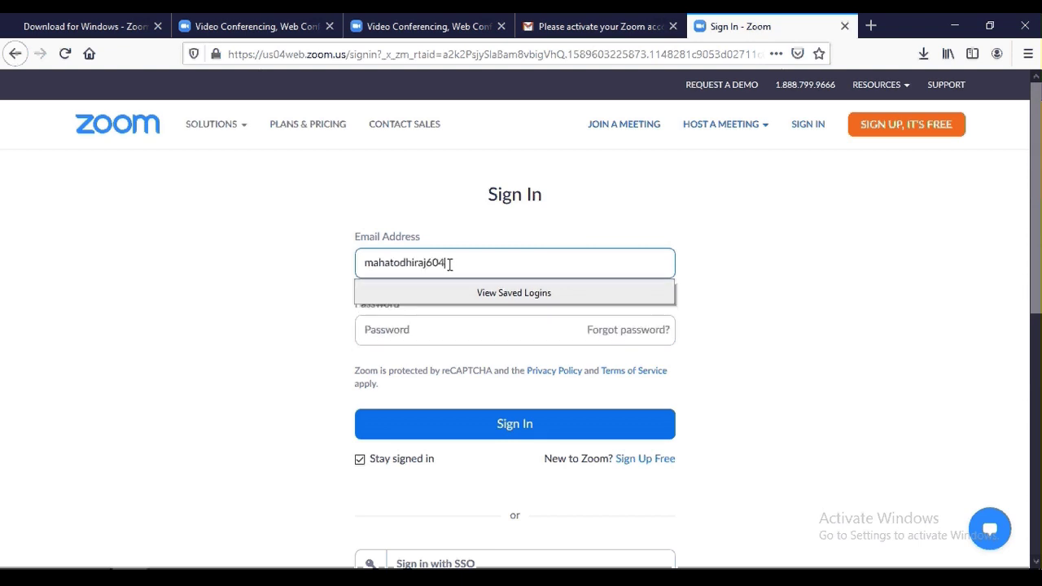
key("Tab")
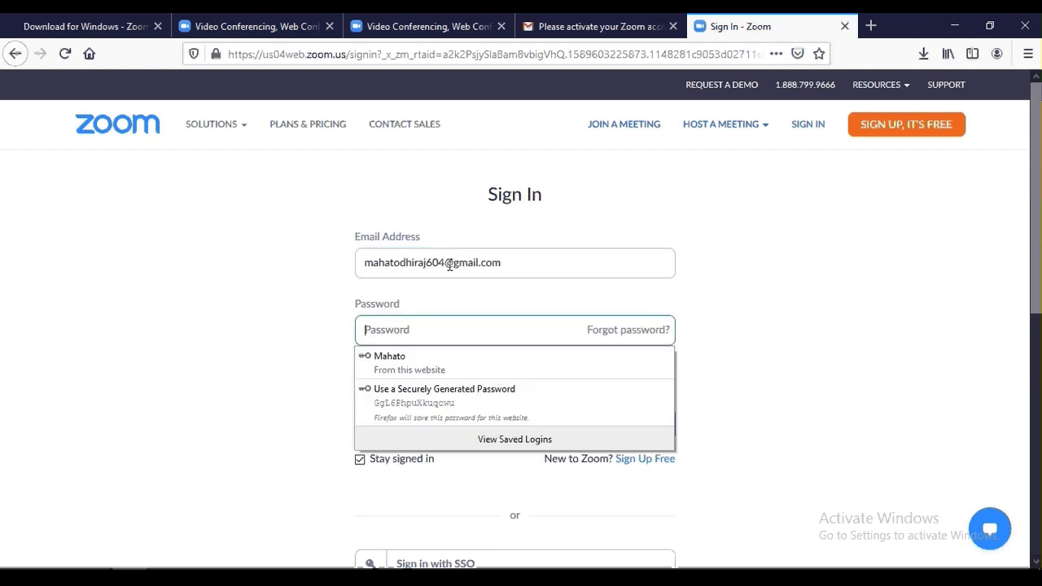
type("********")
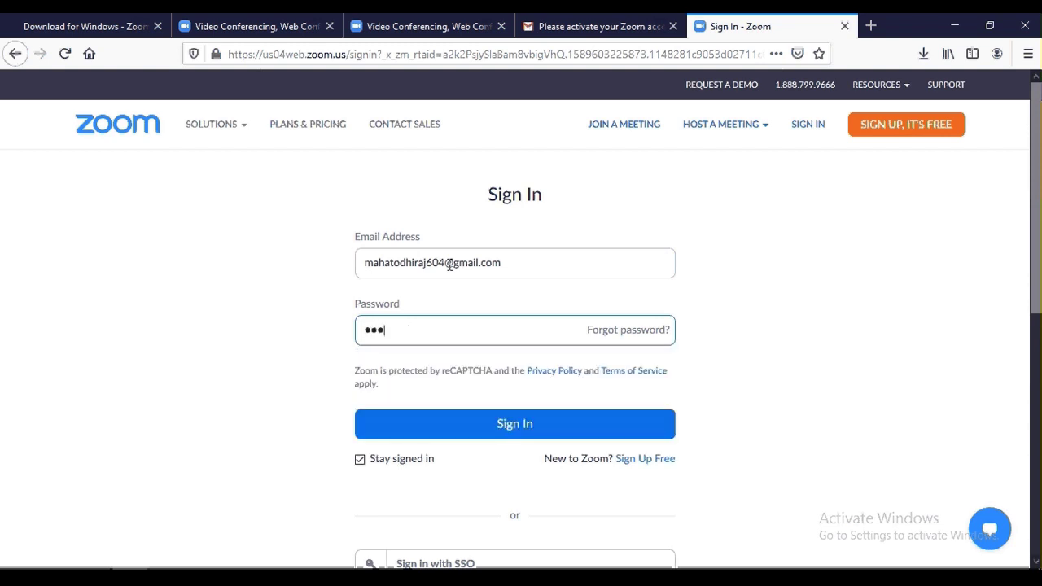
type("*")
key("Return")
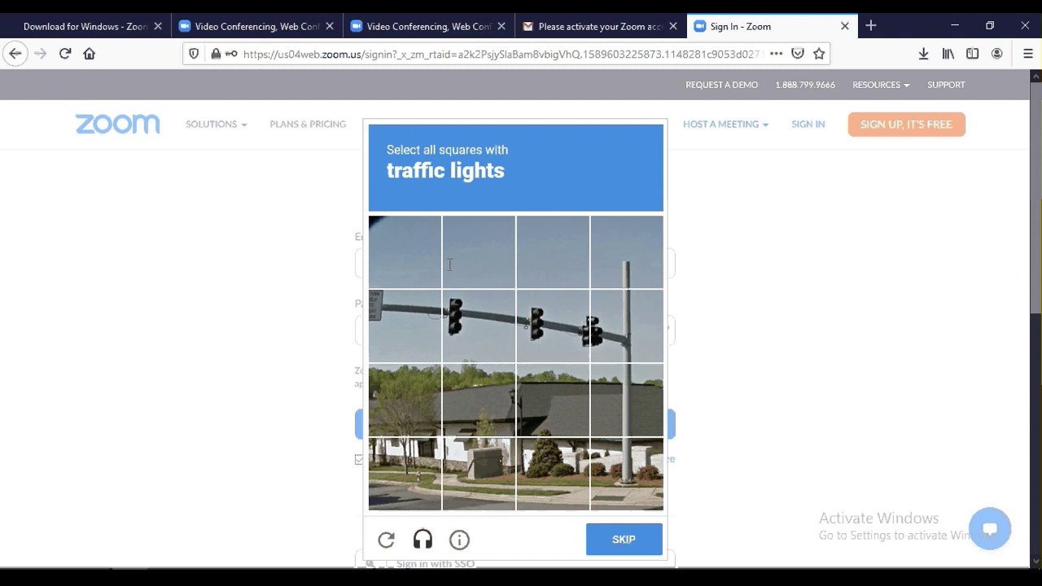
Pass the reCAPTCHA by marking the three traffic-light tiles, and decline saving the login.
left_click(453, 318)
left_click(559, 342)
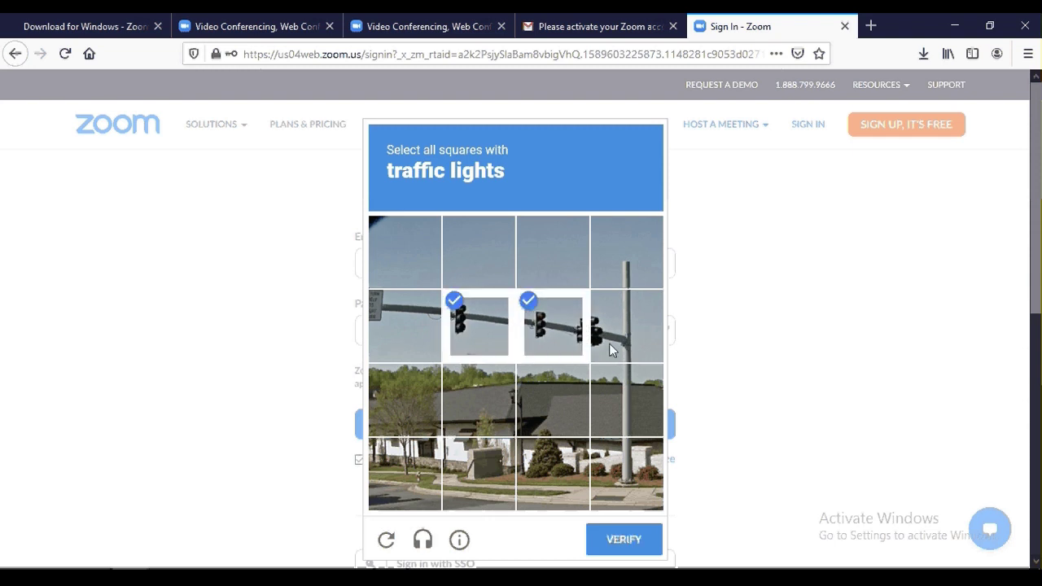
left_click(612, 350)
left_click(626, 543)
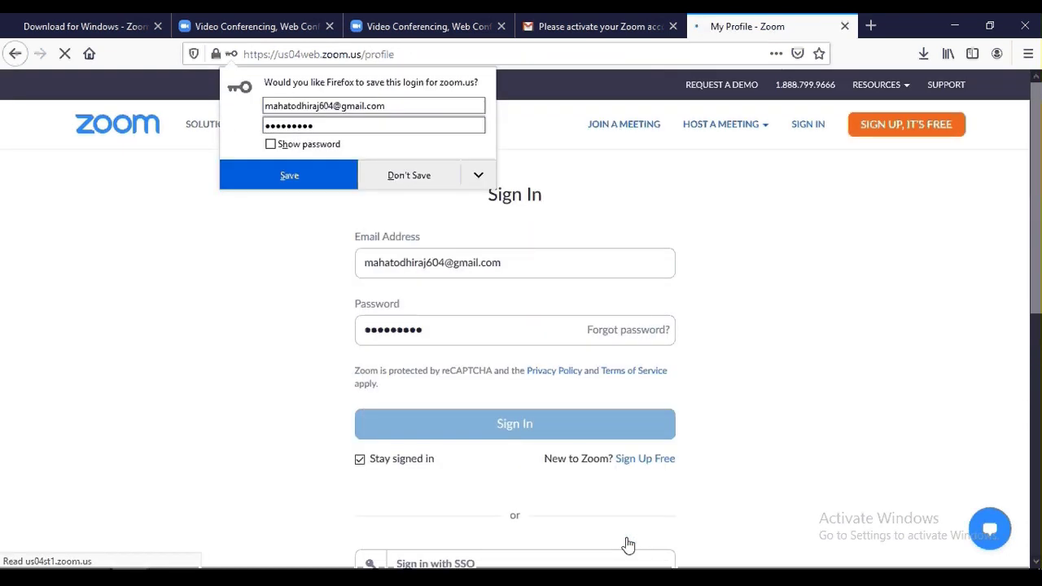
left_click(395, 174)
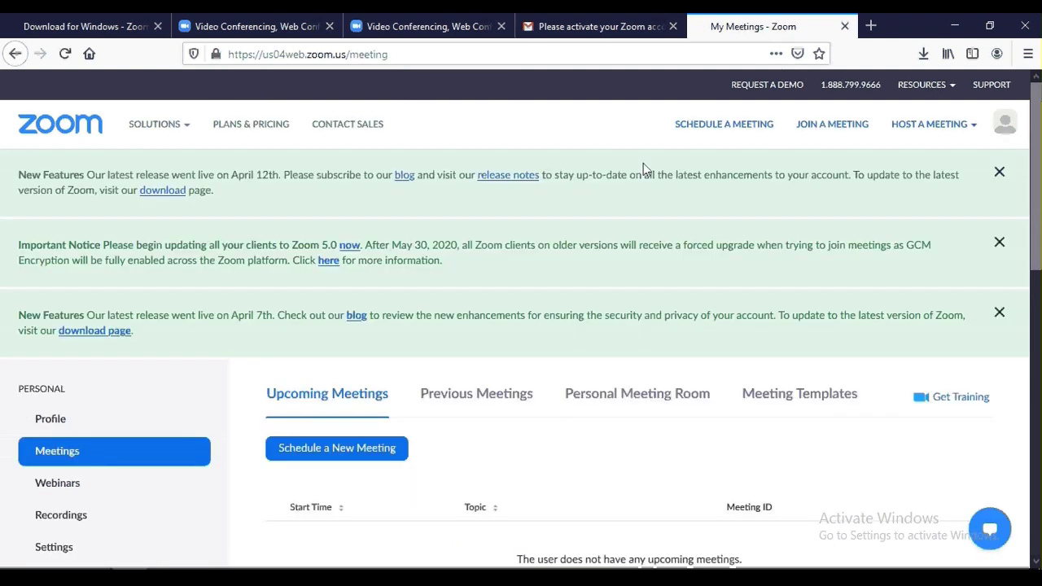
Sign in to the Zoom desktop client with the account email and password, then open Chat.
left_click(841, 134)
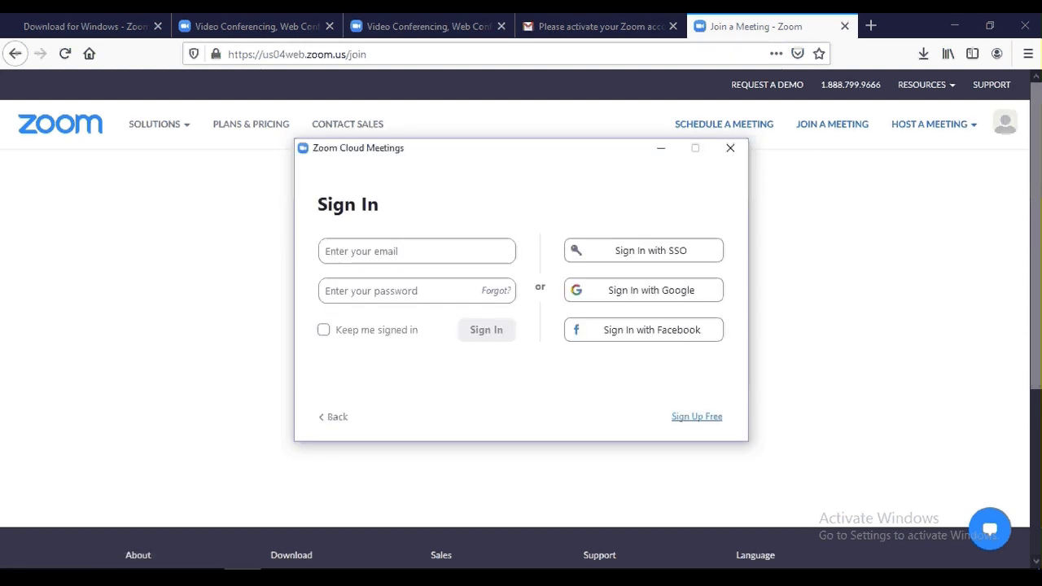
left_click(382, 252)
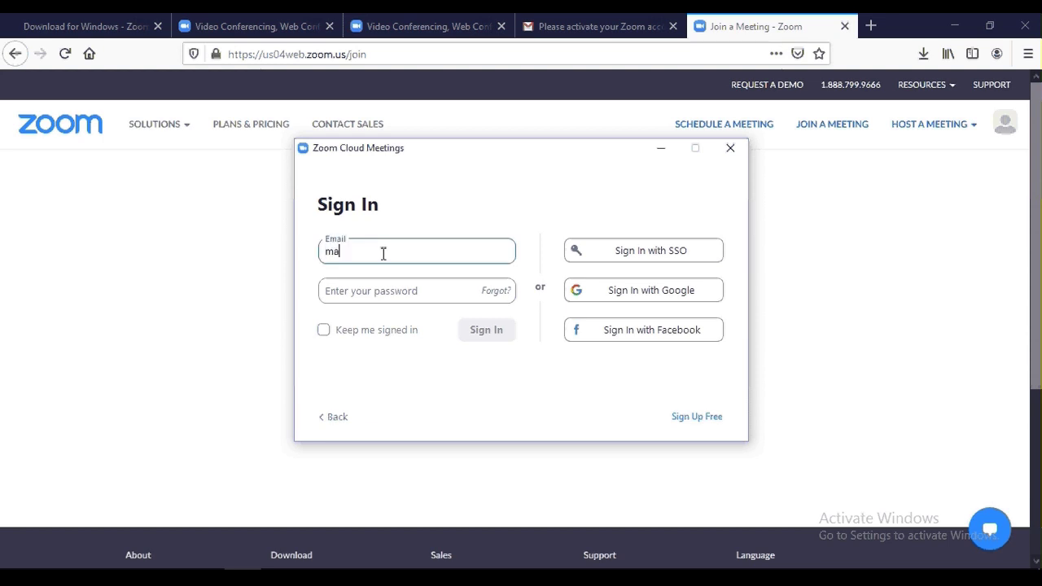
key("Tab")
type("*****")
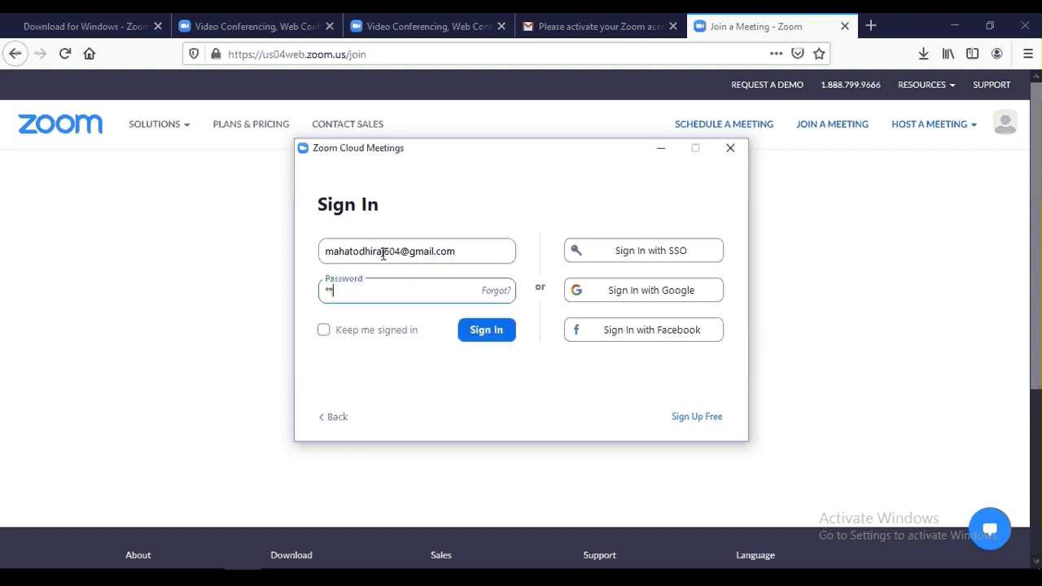
type("****")
key("Return")
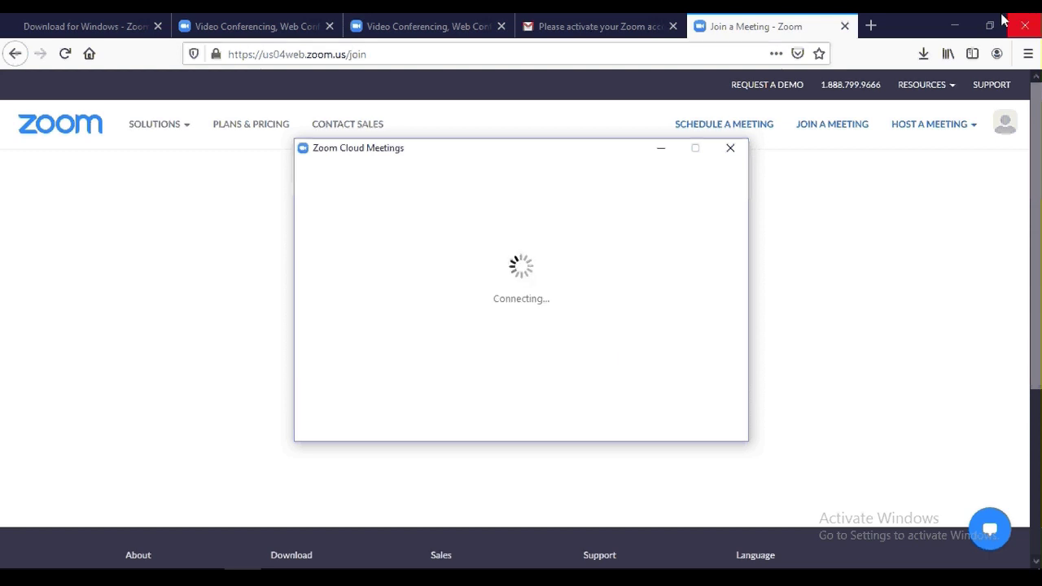
left_click(954, 26)
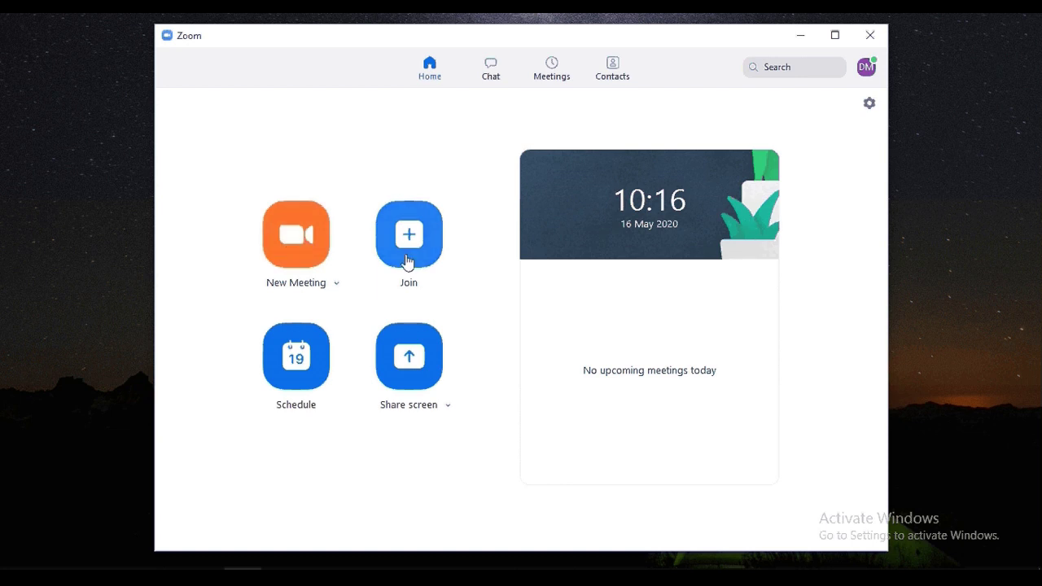
left_click(488, 72)
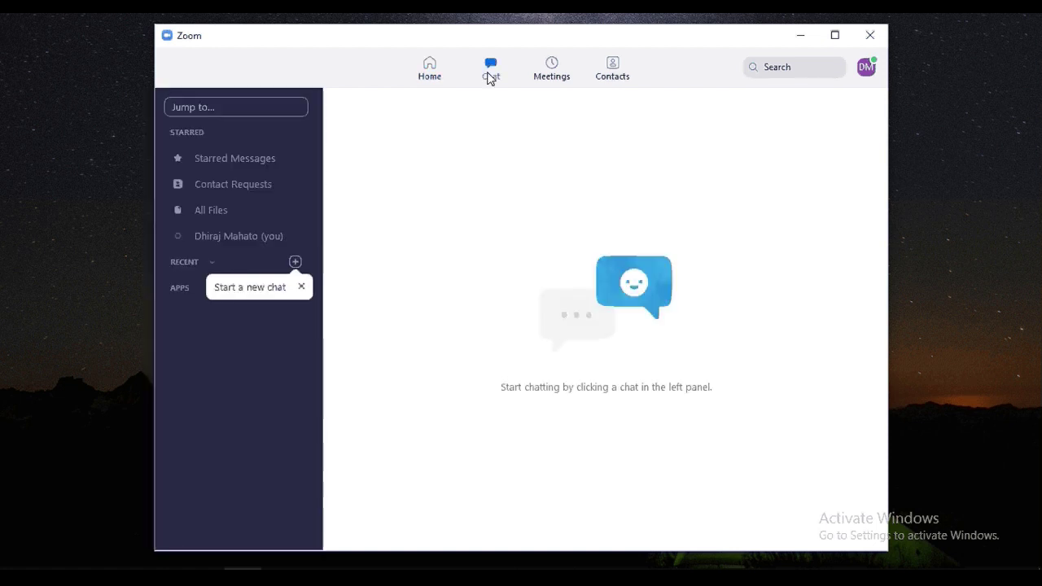
Start a new meeting from Home and check it uses the Realtek microphone and speakers.
left_click(428, 69)
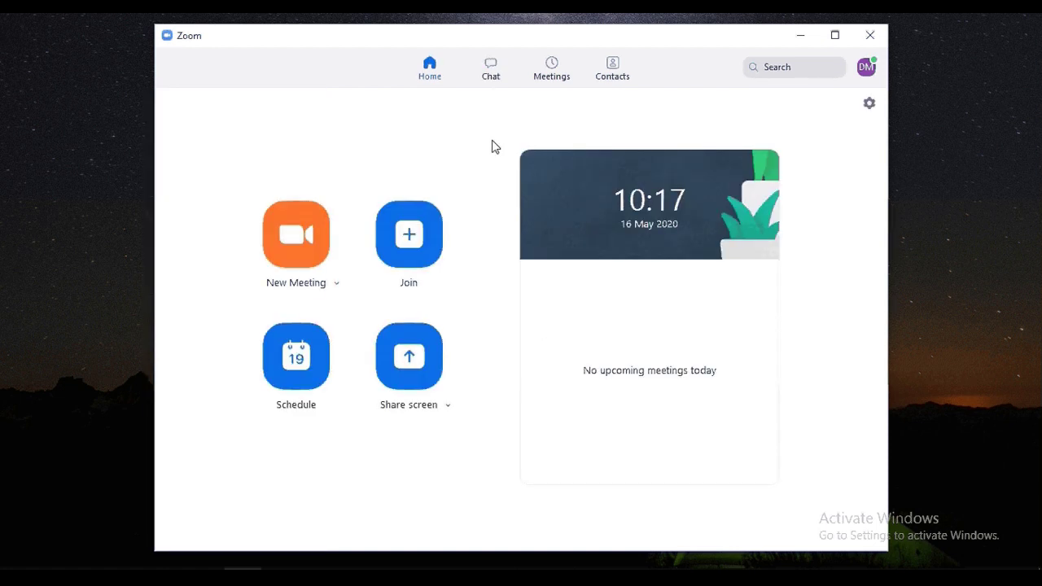
left_click(317, 219)
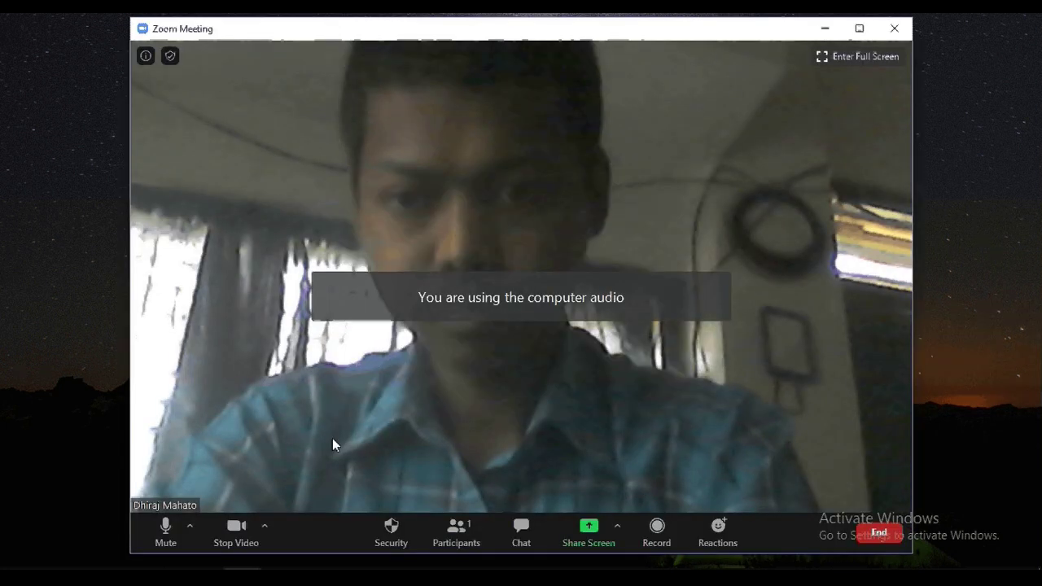
left_click(191, 527)
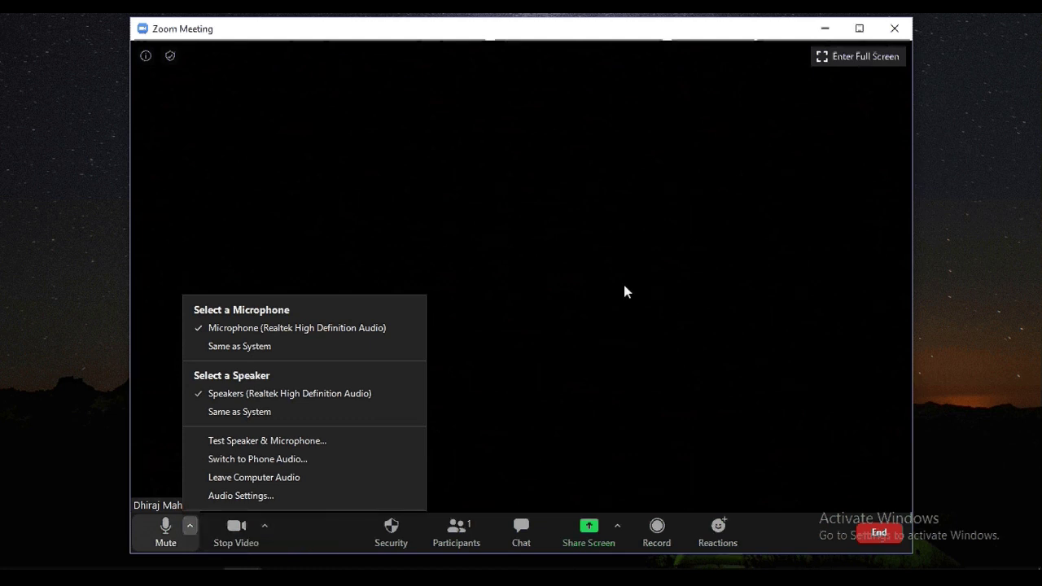
left_click(606, 206)
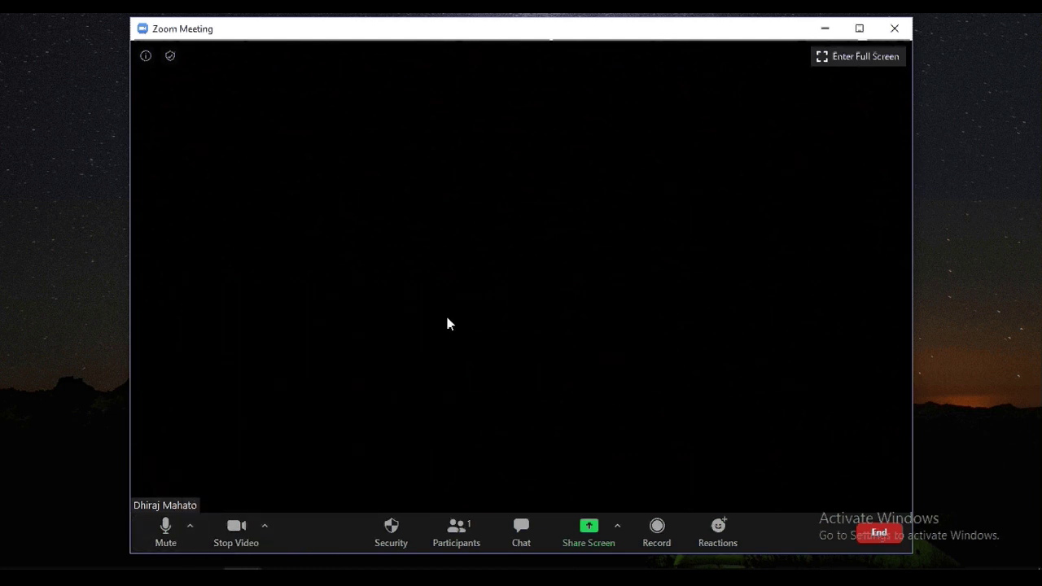
left_click(188, 529)
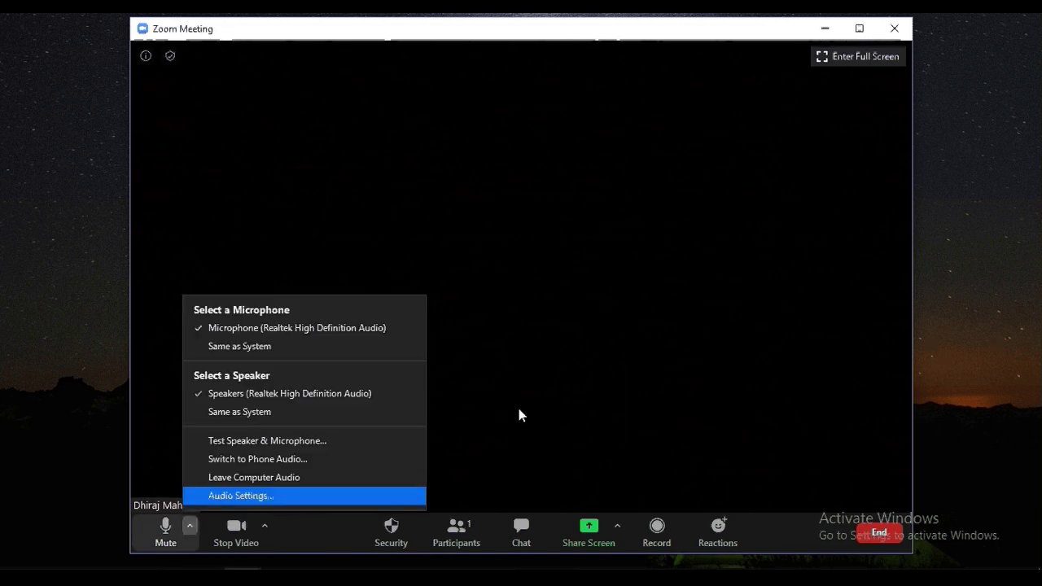
left_click(655, 332)
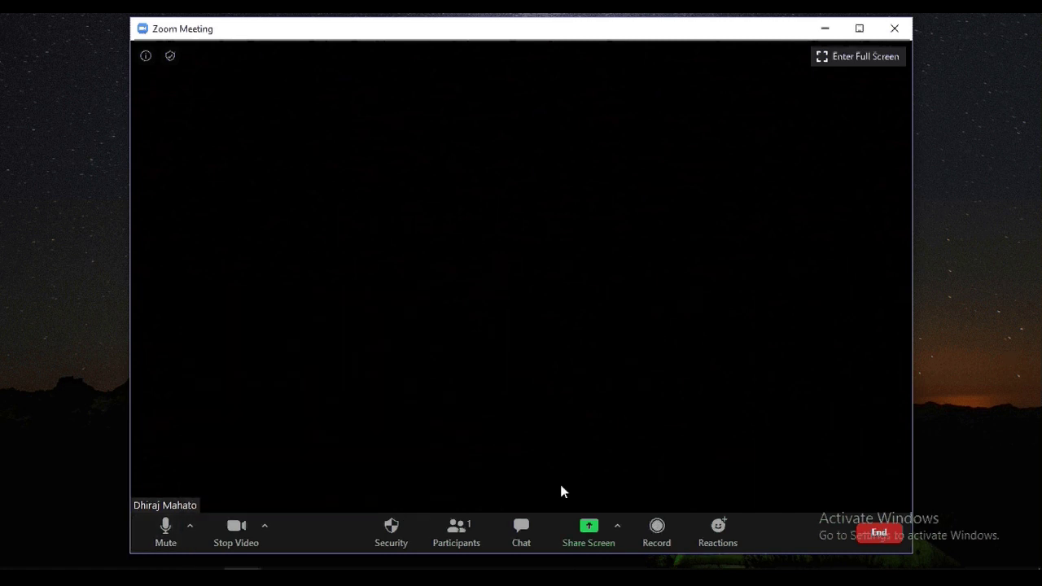
left_click(895, 29)
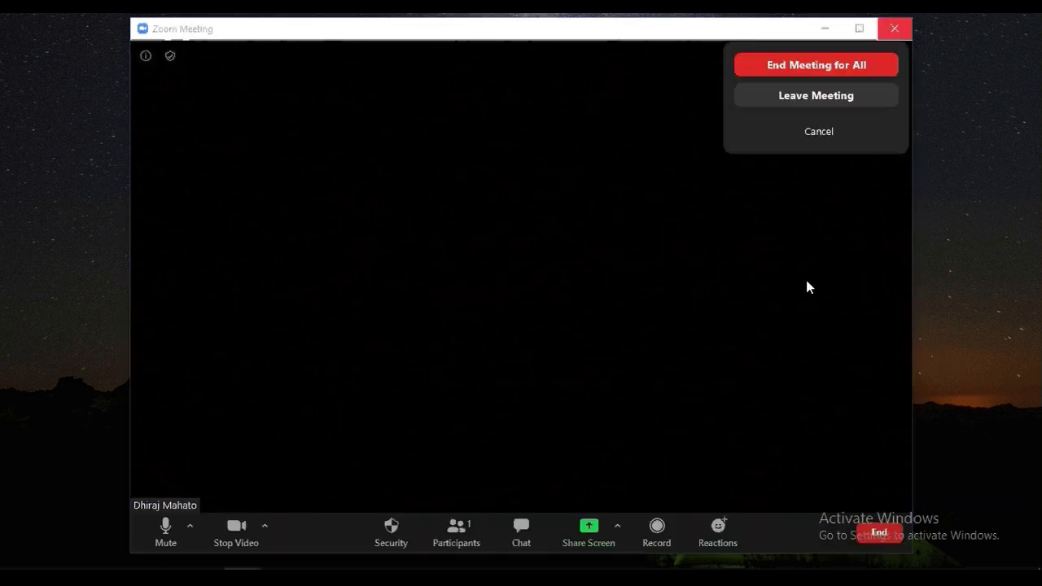
left_click(808, 286)
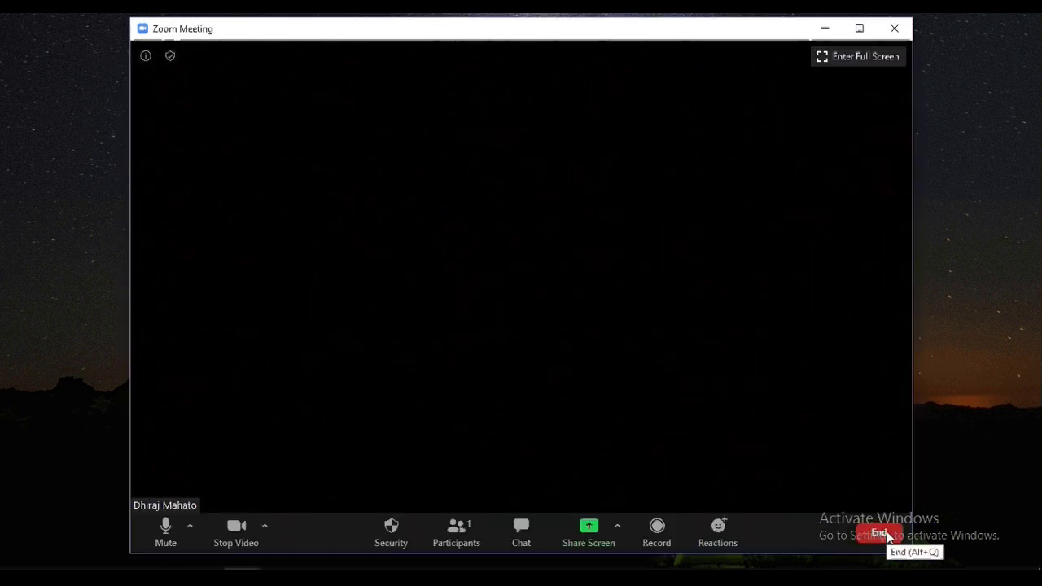
left_click(879, 534)
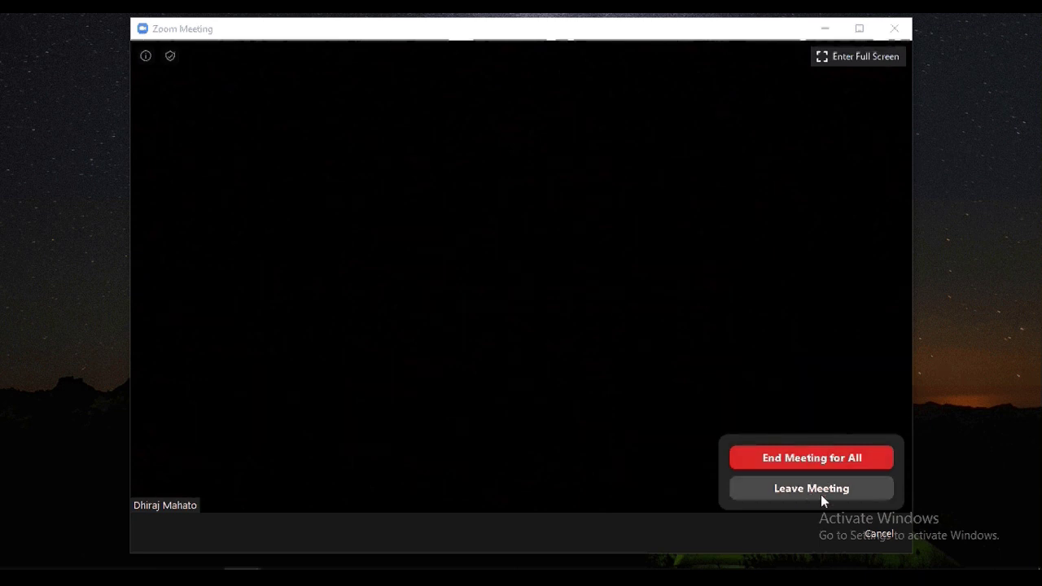
key("Escape")
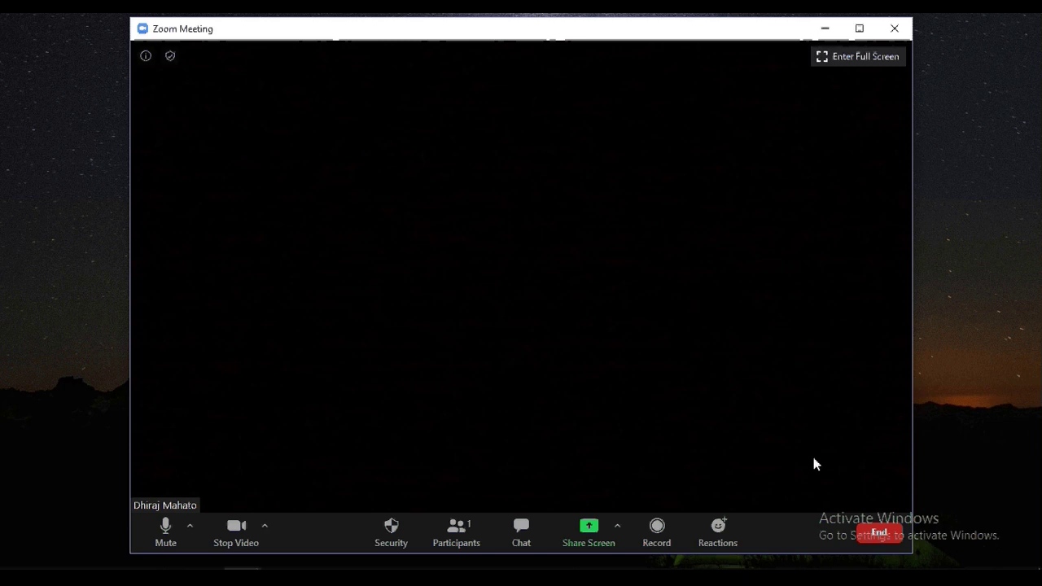